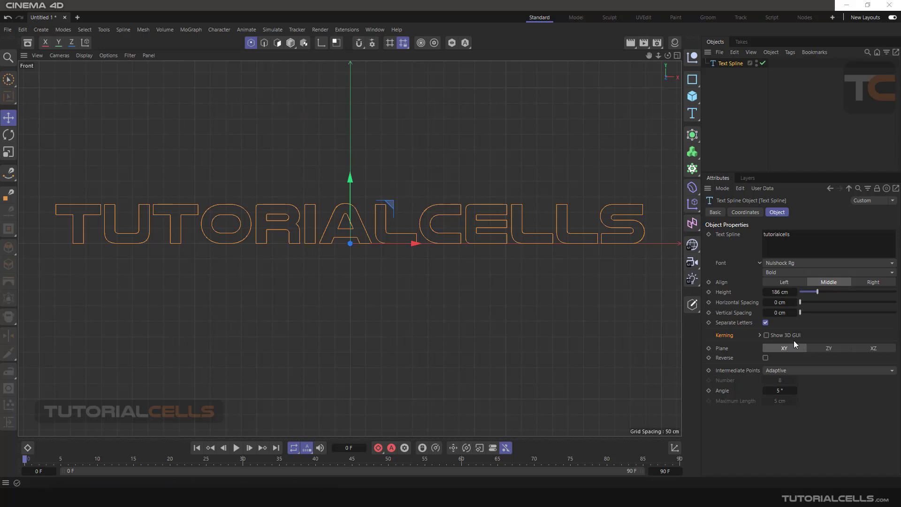
Enable Show 3D GUI for Kerning on the tutorialcells text spline.
left_click(767, 336)
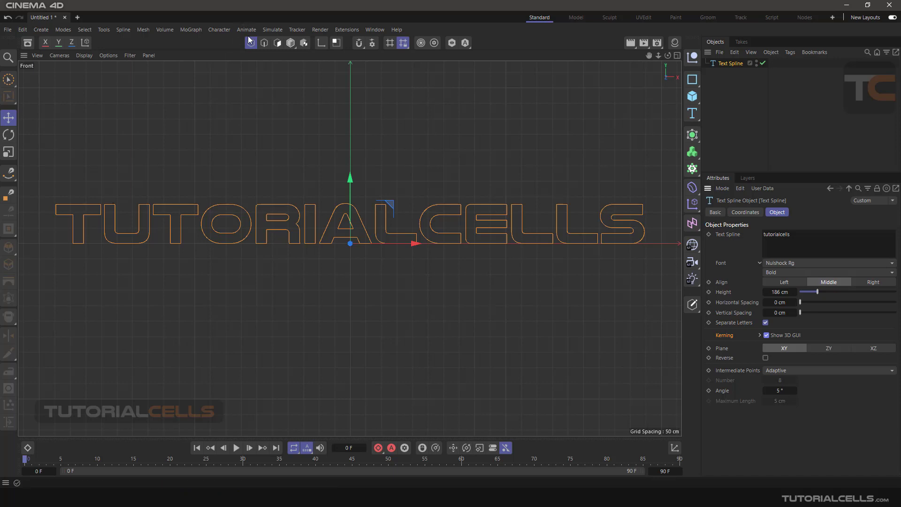
Switch to Points mode, zoom in on TUTO and select the first 't' kerning handle.
left_click(291, 44)
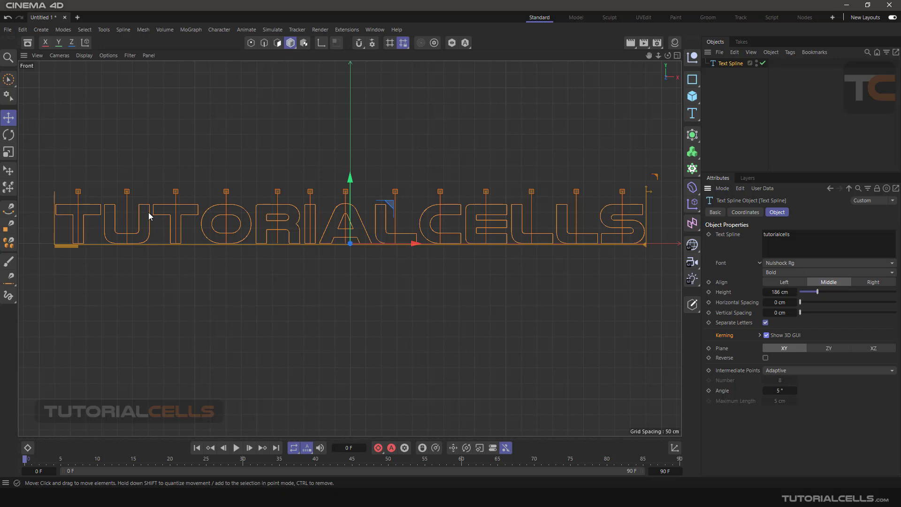
scroll(80, 198, "up", 3)
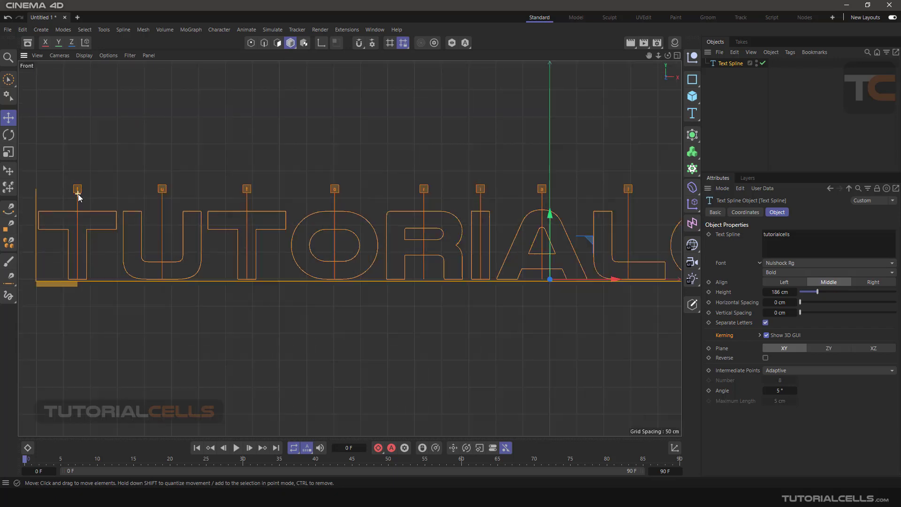
scroll(79, 201, "up", 3)
middle_click_drag(96, 202, 202, 189)
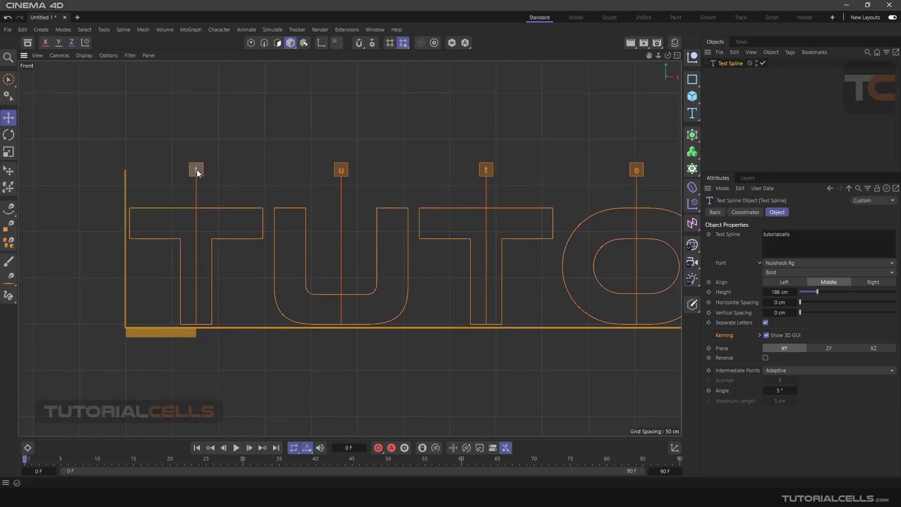
left_click(197, 170)
left_click(345, 172)
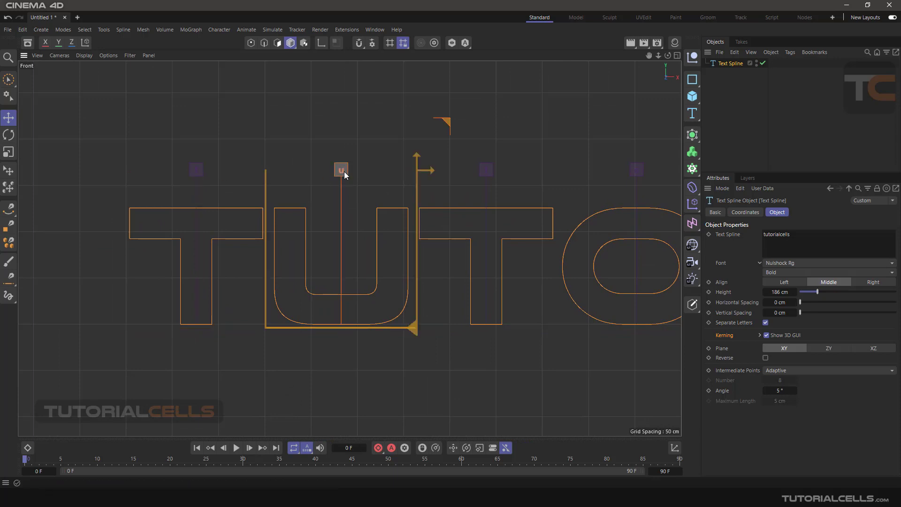
left_click(197, 170)
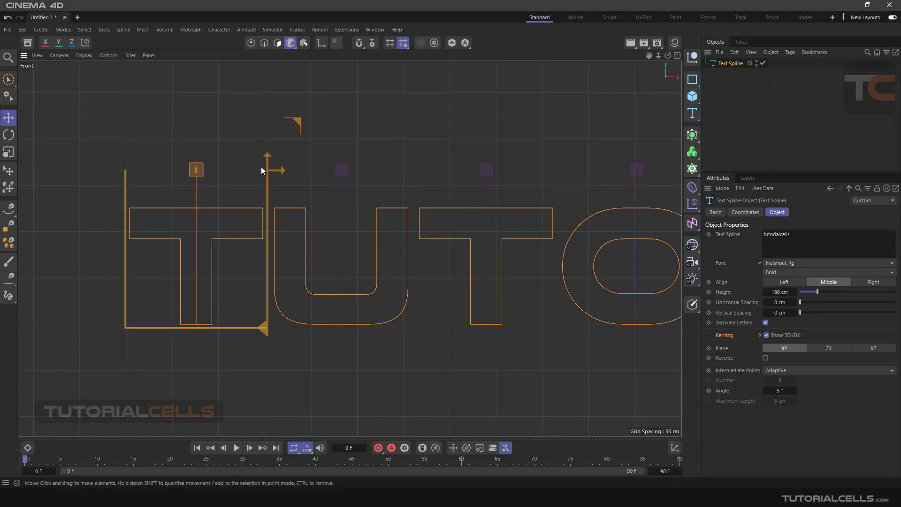
Expand the Kerning group, enlarge the panel, and check ranges on the t, o and first t handles.
left_click(760, 335)
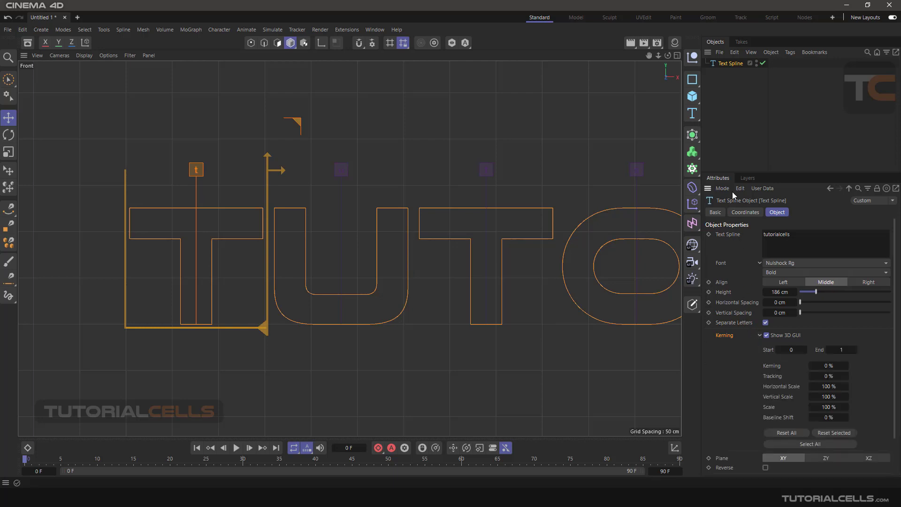
left_click_drag(731, 173, 730, 123)
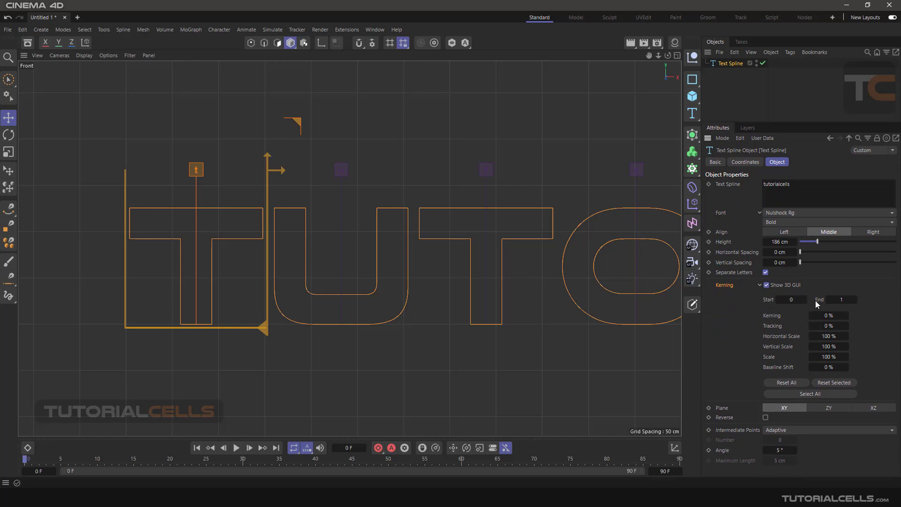
scroll(546, 260, "down", 3)
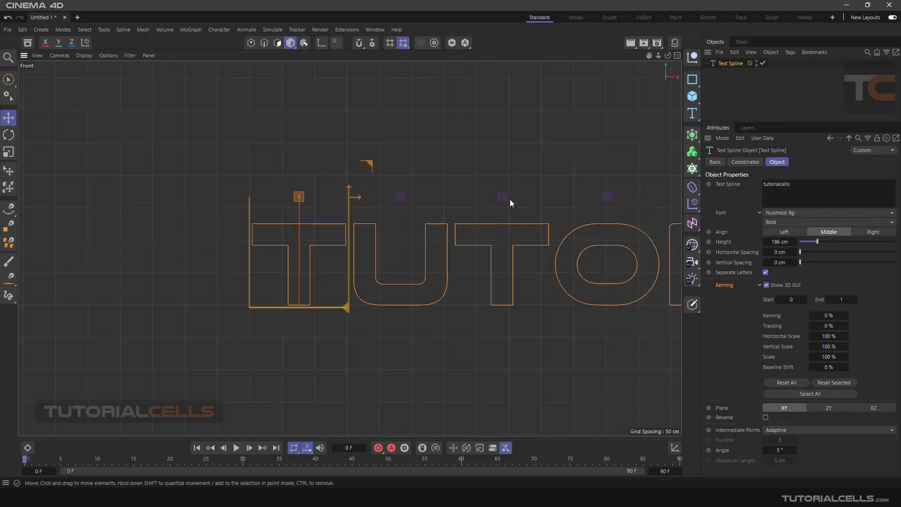
left_click(503, 197)
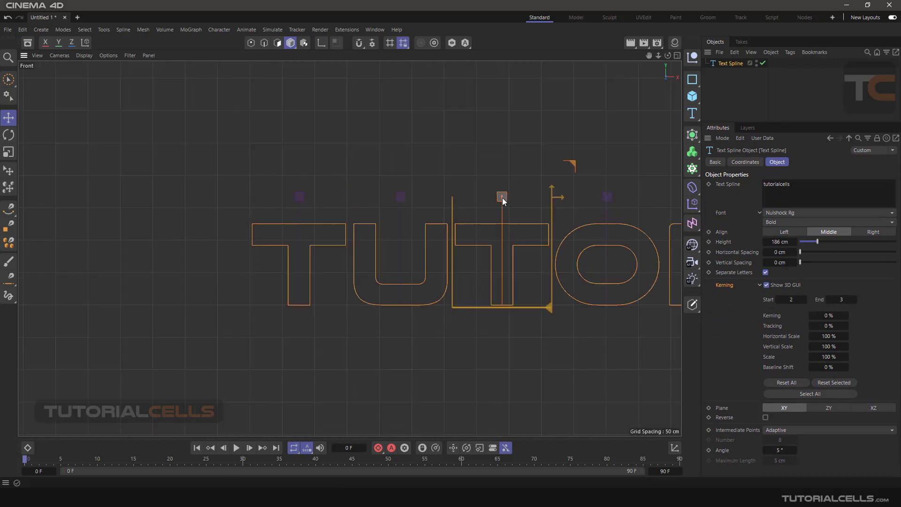
left_click(607, 197)
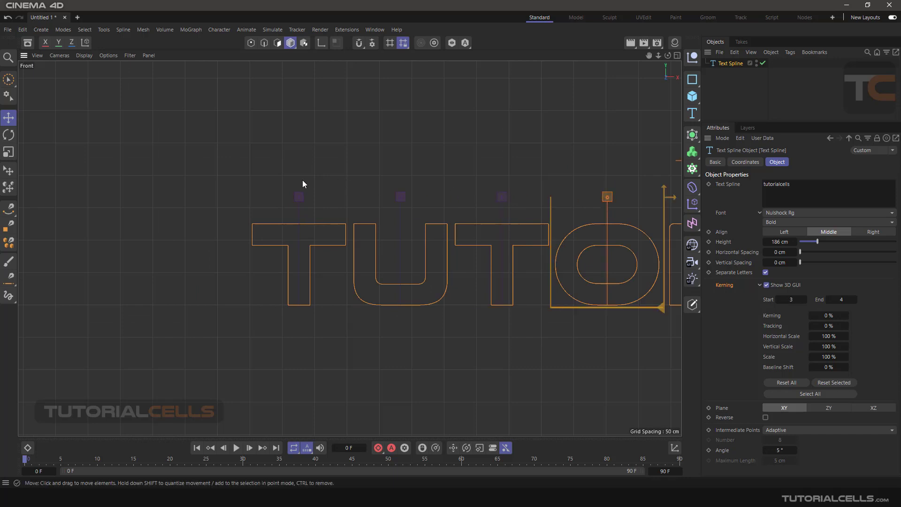
left_click(299, 197)
left_click(608, 196)
middle_click_drag(537, 260, 486, 253)
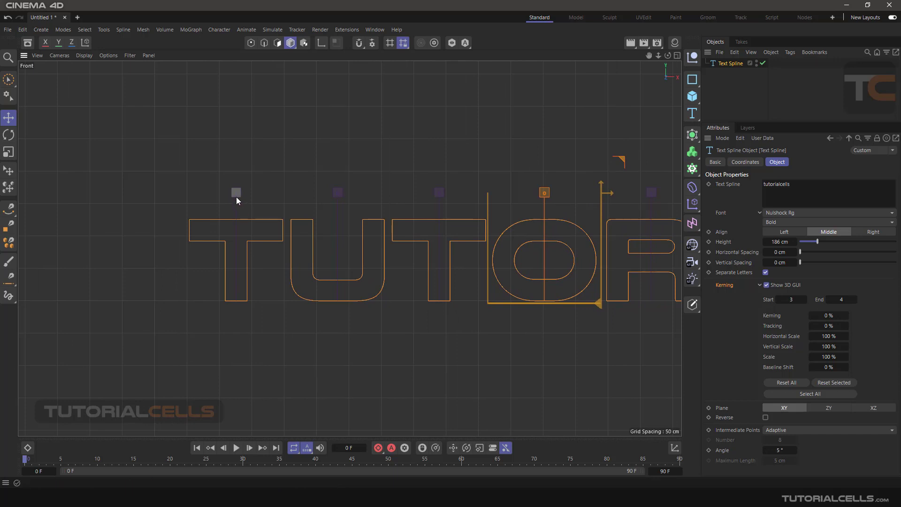
Drag the first T's handles to scale it to about 119% with a 164.65% baseline shift.
left_click(236, 196)
scroll(215, 226, "up", 3)
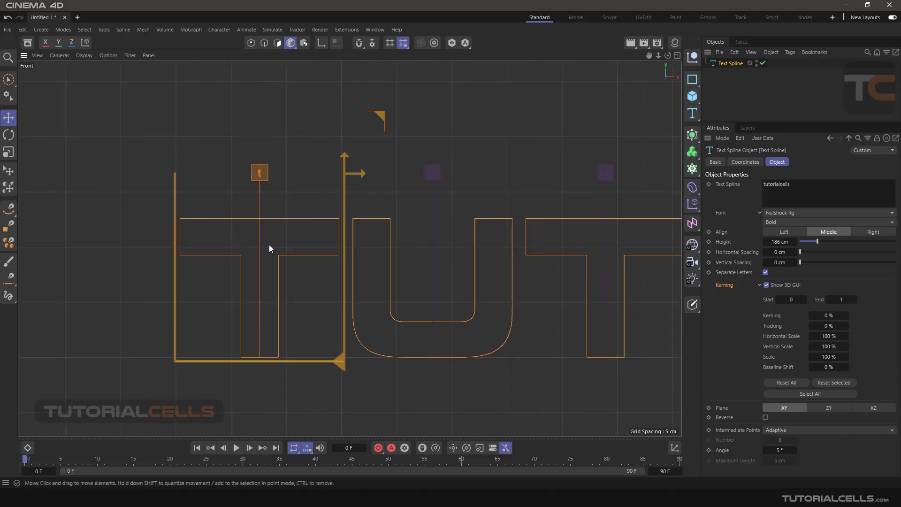
middle_click_drag(269, 244, 295, 235)
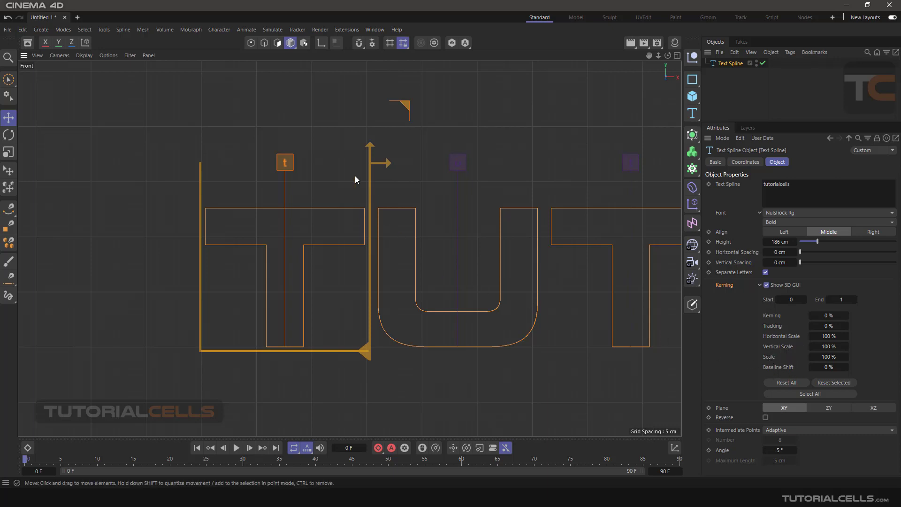
left_click_drag(407, 105, 442, 98)
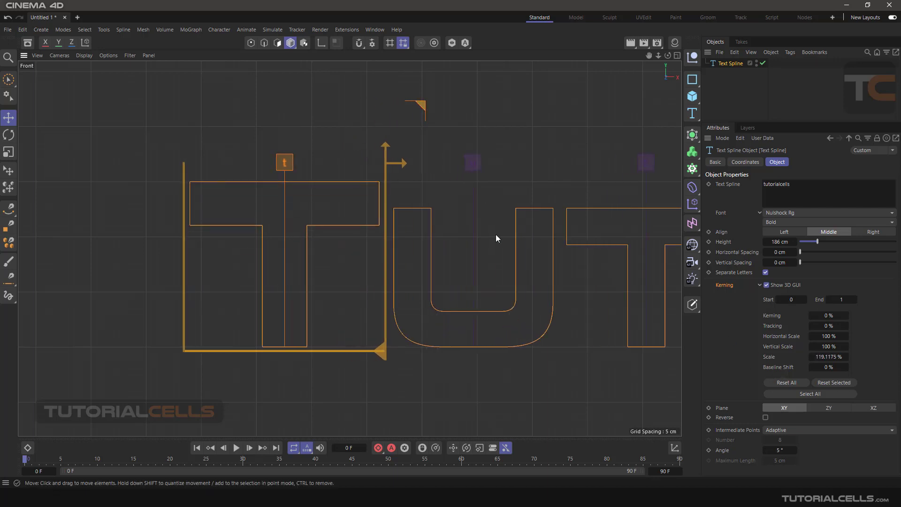
mouse_move(399, 164)
left_mouse_down()
mouse_move(422, 161)
mouse_move(380, 164)
mouse_move(432, 176)
mouse_move(388, 182)
mouse_move(449, 182)
mouse_move(408, 181)
left_mouse_up()
mouse_move(395, 146)
left_mouse_down()
mouse_move(401, 103)
mouse_move(400, 155)
mouse_move(401, 142)
left_mouse_up()
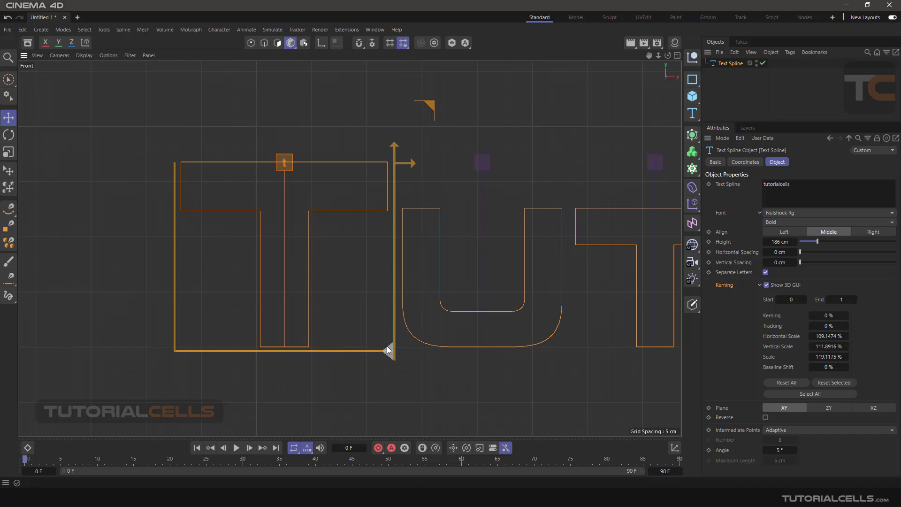
mouse_move(386, 348)
left_mouse_down()
mouse_move(392, 265)
mouse_move(388, 382)
mouse_move(385, 317)
left_mouse_up()
scroll(422, 300, "down", 3)
scroll(366, 272, "down", 1)
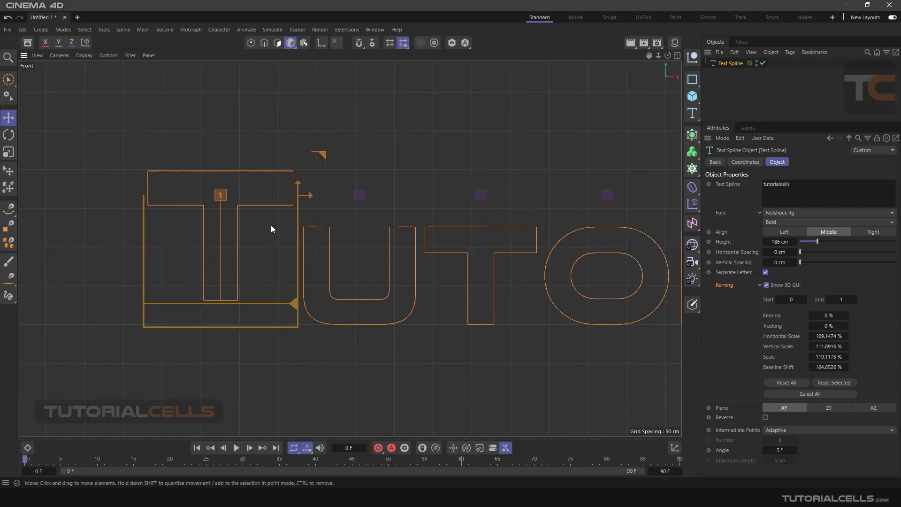
scroll(457, 271, "down", 2)
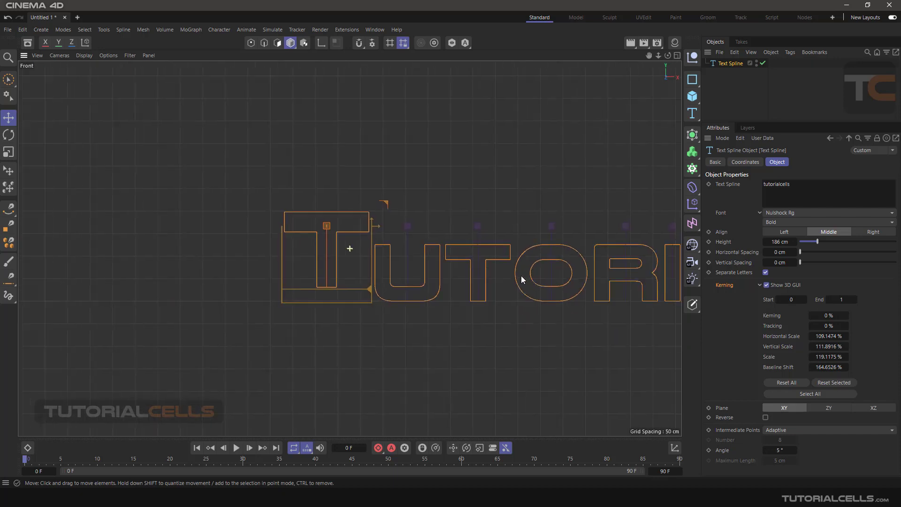
middle_click_drag(521, 275, 451, 268)
scroll(451, 268, "up", 1)
scroll(451, 268, "up", 1)
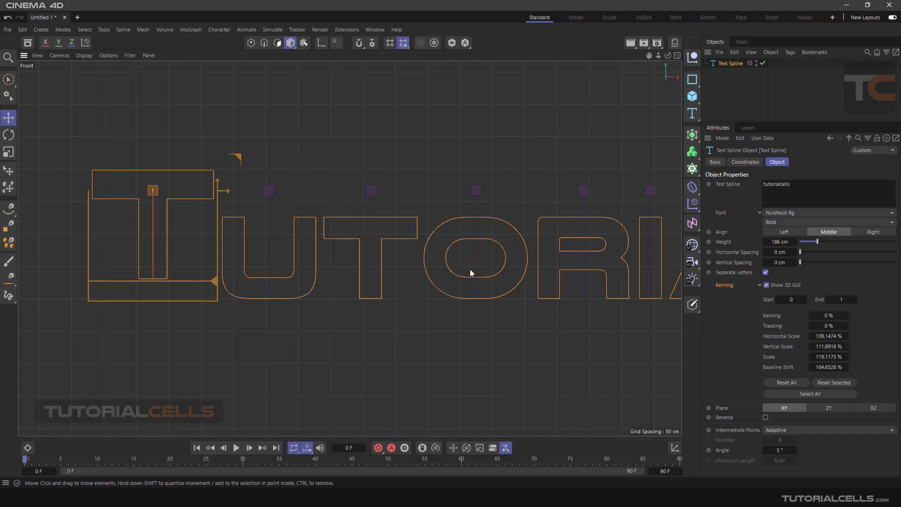
Reset all kerning, test and reset the T's vertical scale, then Select All and pick the T.
left_click(784, 384)
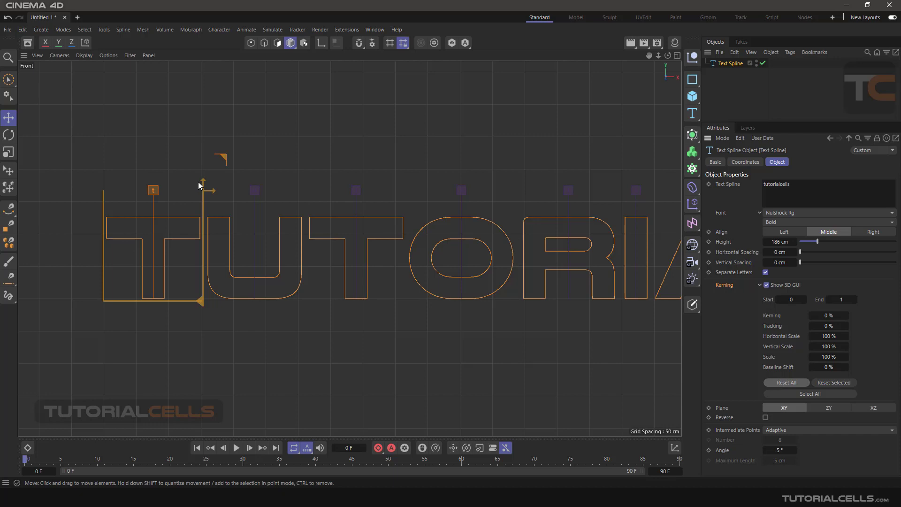
left_click_drag(202, 179, 203, 129)
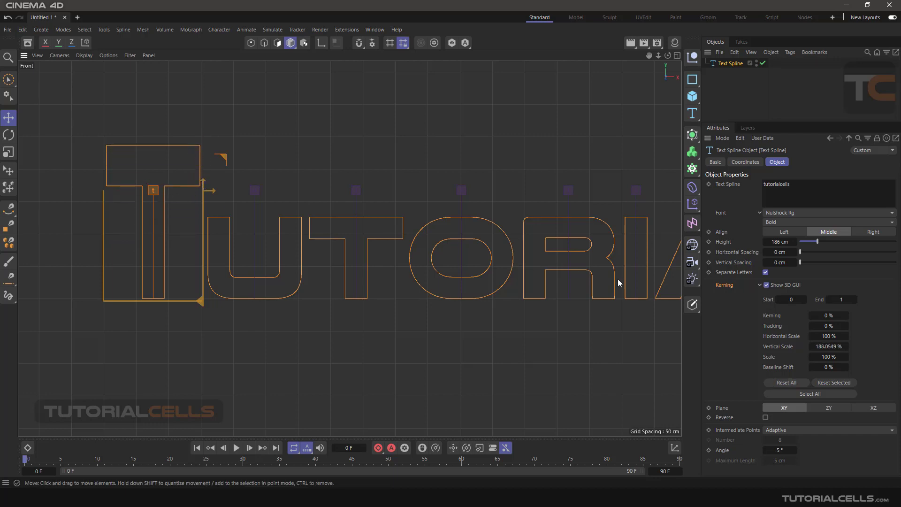
left_click(819, 383)
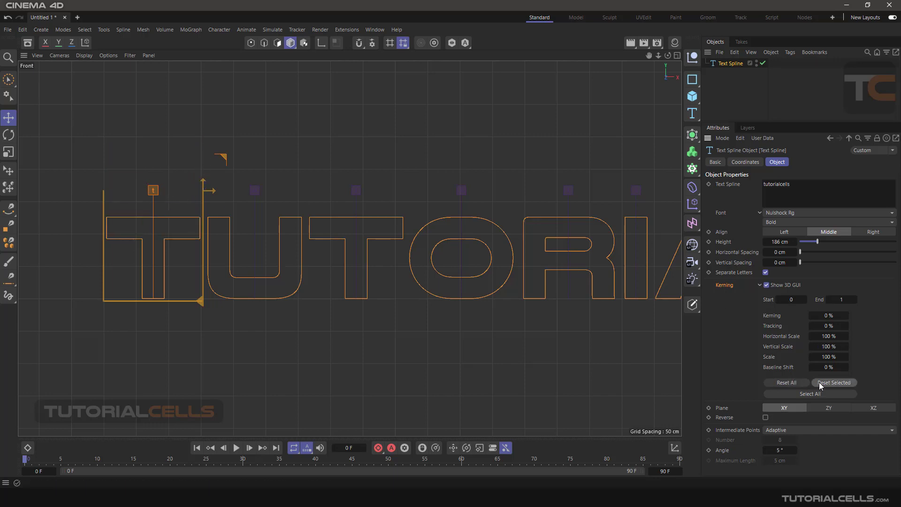
left_click(814, 394)
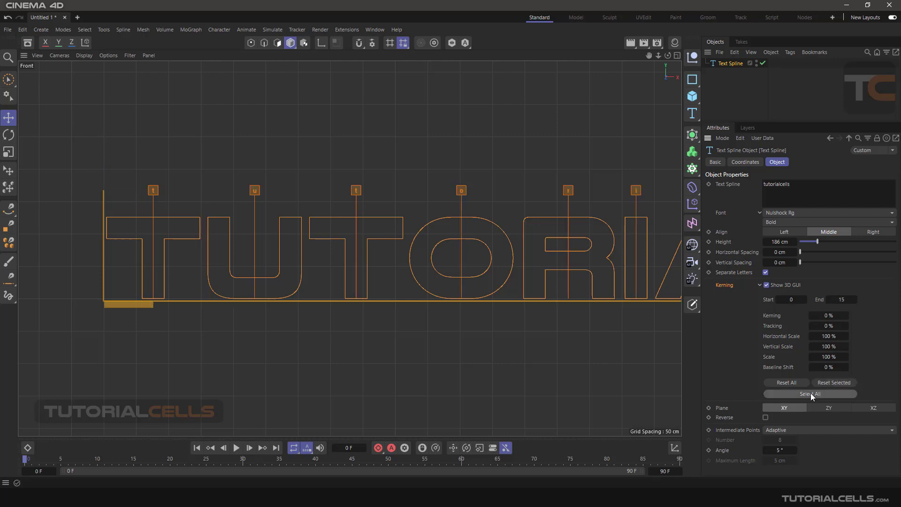
left_click(153, 190)
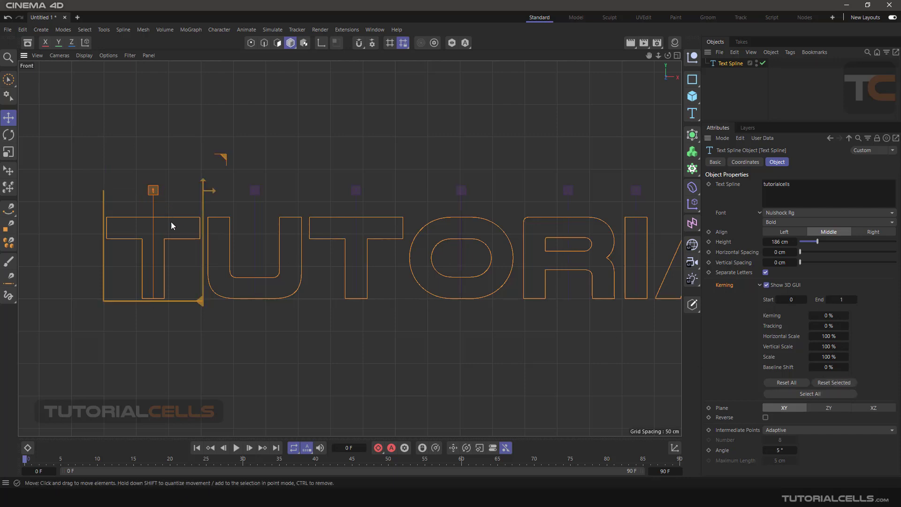
Add the U and second T to the selection and set their tracking to about 155.85%.
left_click(258, 192, "shift")
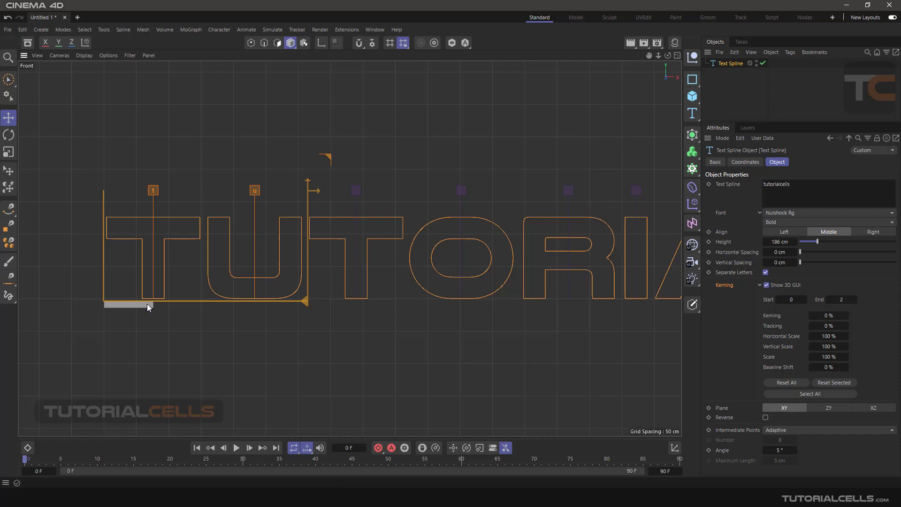
mouse_move(147, 304)
left_mouse_down()
mouse_move(170, 294)
mouse_move(146, 292)
mouse_move(223, 298)
mouse_move(143, 296)
mouse_move(163, 296)
left_mouse_up()
left_click(363, 190, "shift")
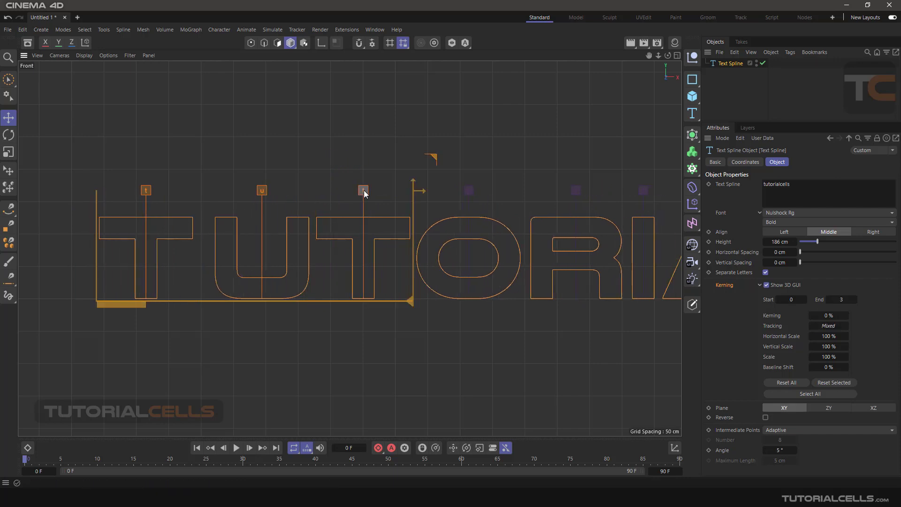
mouse_move(108, 298)
left_mouse_down()
mouse_move(133, 304)
mouse_move(119, 301)
left_mouse_up()
mouse_move(515, 281)
middle_mouse_down()
mouse_move(396, 256)
mouse_move(372, 228)
mouse_move(394, 185)
middle_mouse_up()
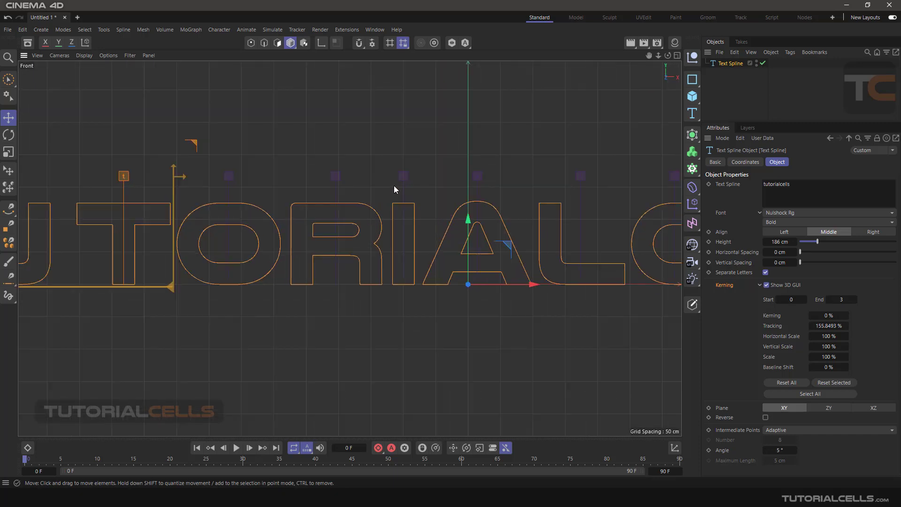
left_click(399, 175)
key("ctrl+z")
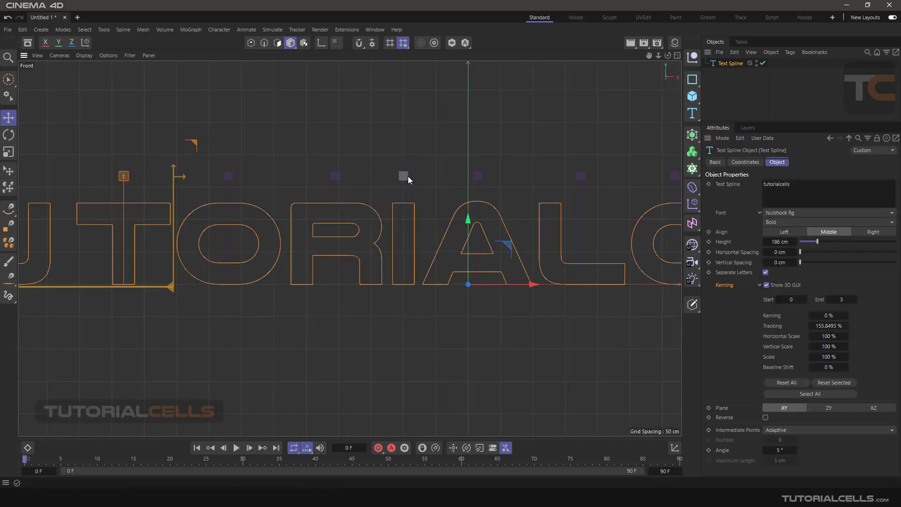
Select the I, A and L handles and set their tracking to about 74.03%.
left_click(403, 177)
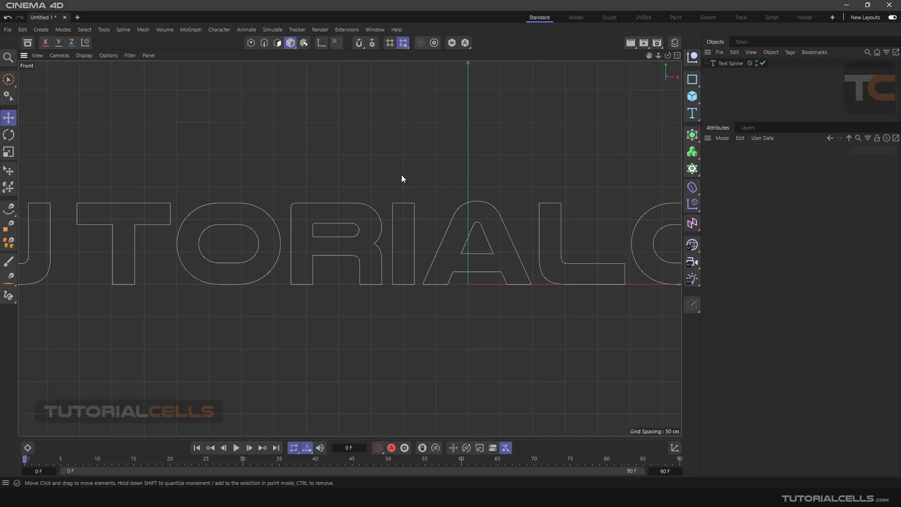
left_click(404, 205)
left_click(402, 176)
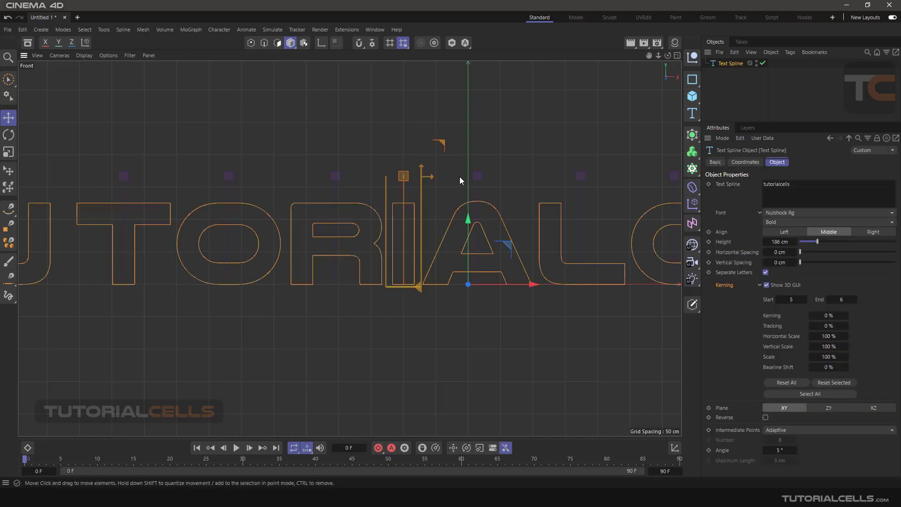
left_click(477, 176, "shift")
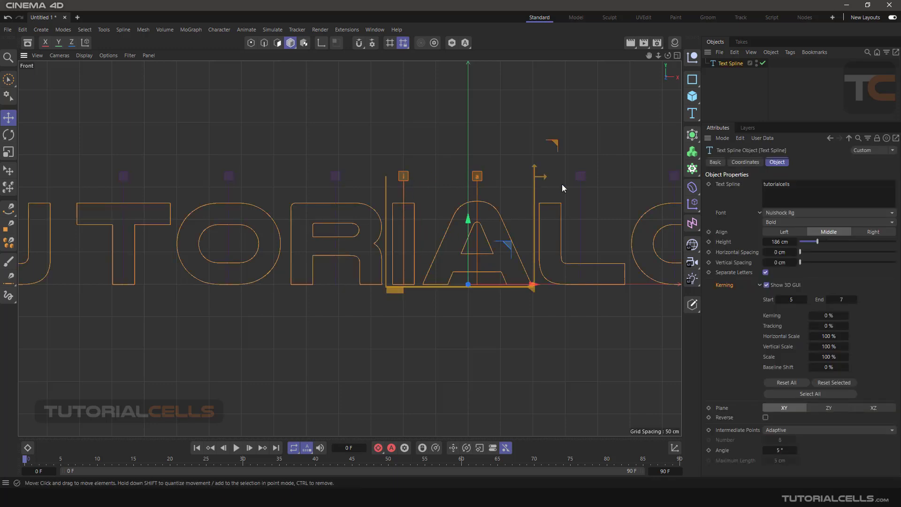
left_click(580, 176, "shift")
mouse_move(402, 288)
left_mouse_down()
mouse_move(393, 286)
mouse_move(449, 276)
mouse_move(410, 264)
left_mouse_up()
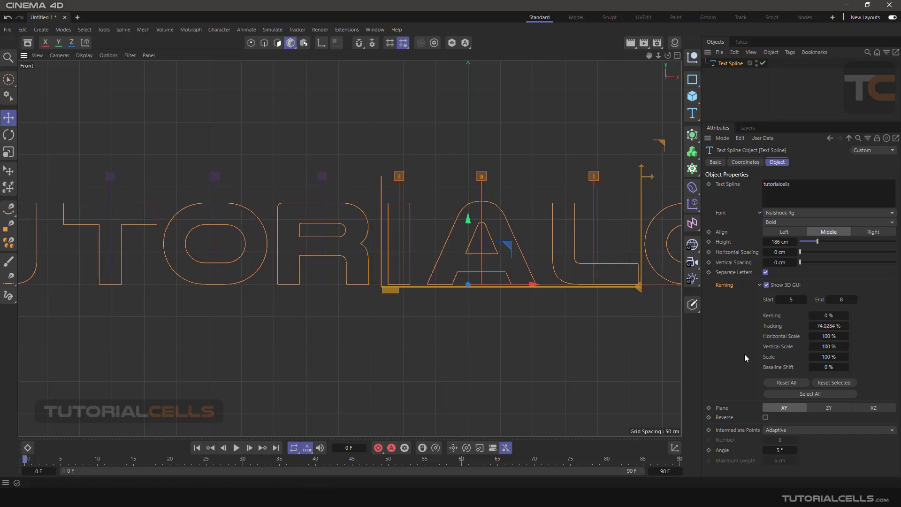
scroll(493, 238, "down", 3)
scroll(493, 238, "down", 2)
scroll(494, 238, "up", 1)
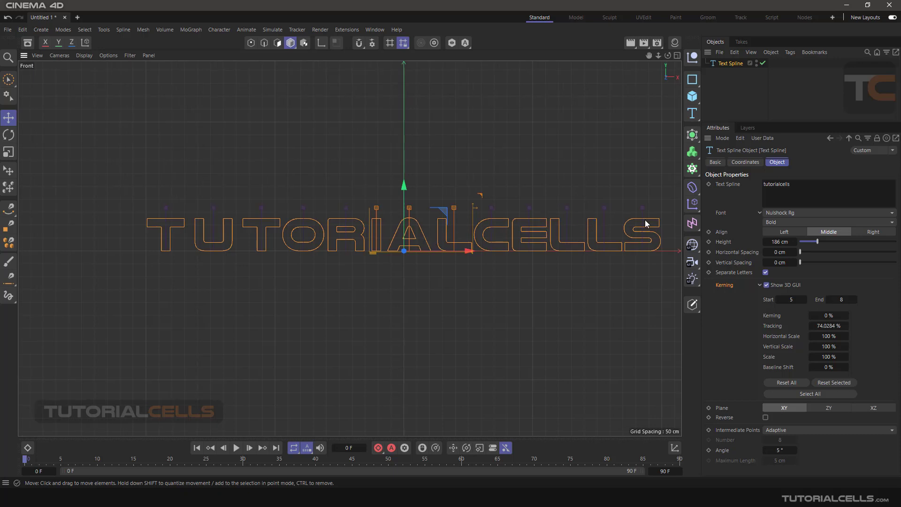
scroll(460, 224, "up", 2)
scroll(425, 199, "up", 1)
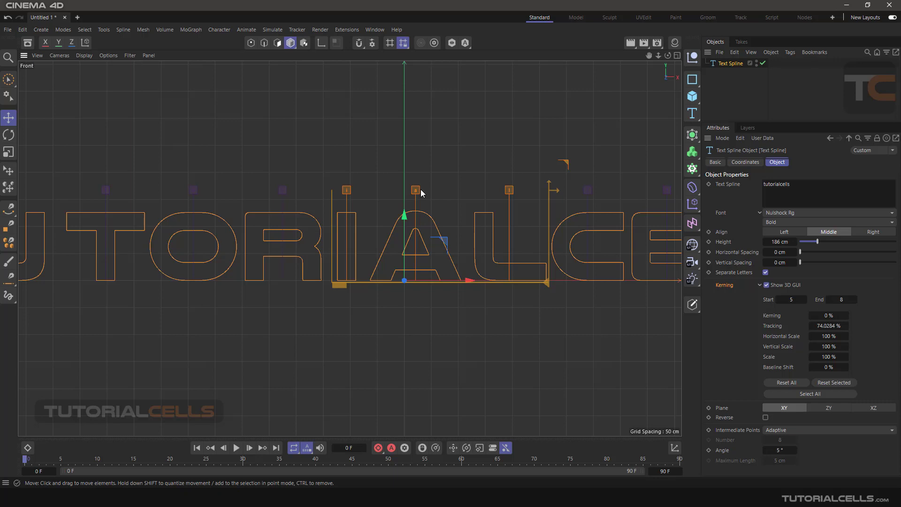
scroll(421, 189, "down", 2)
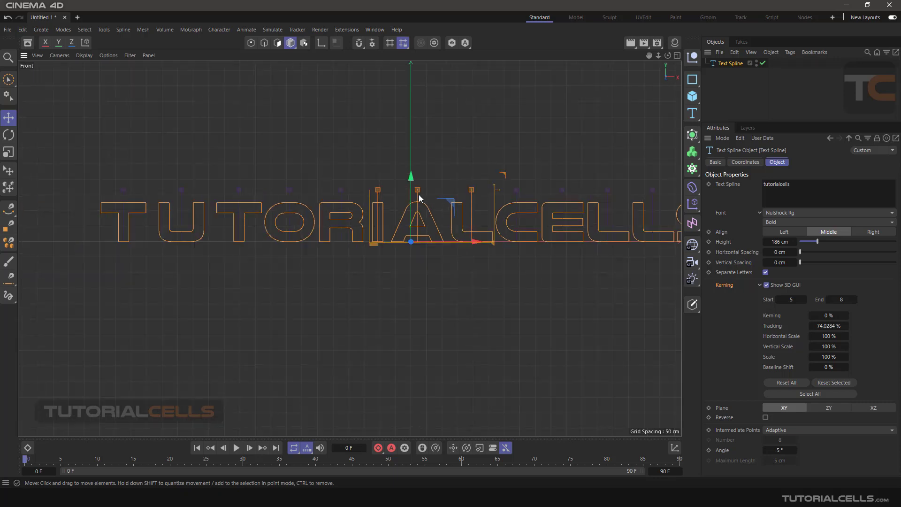